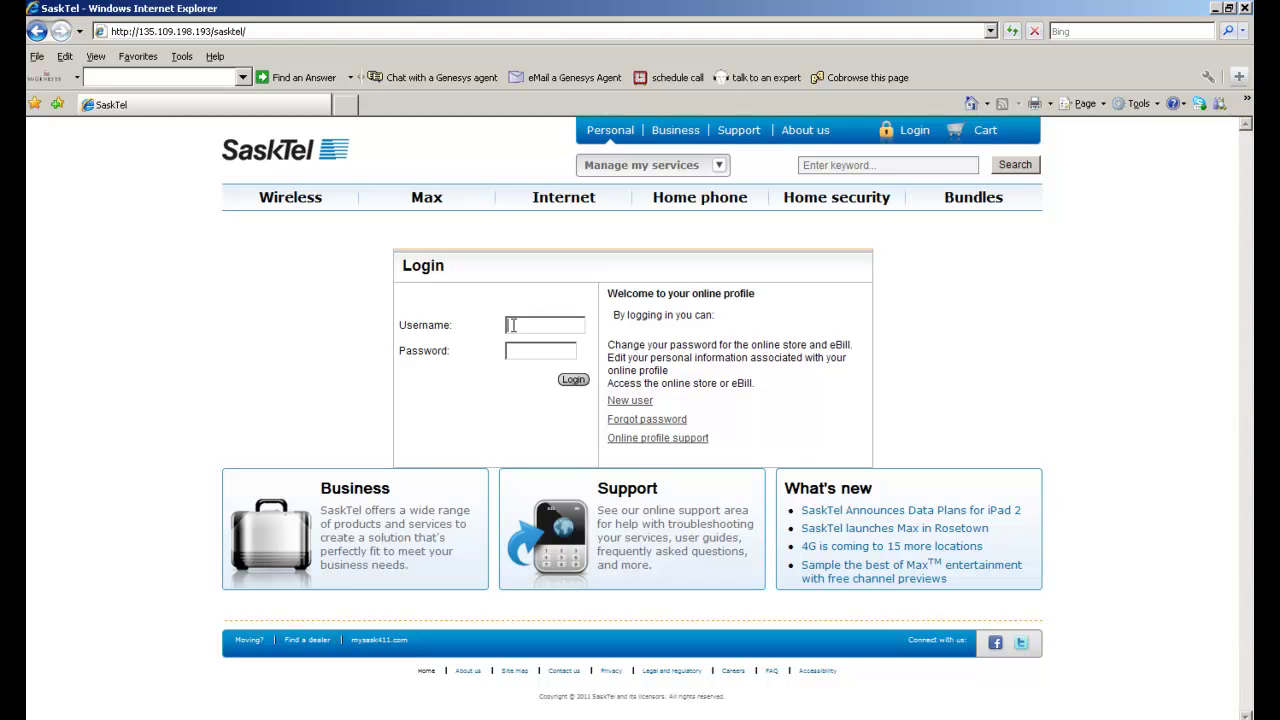
# Step: Log in to the SaskTel site with the customer's username and password
pyautogui.write('1234')
pyautogui.press('Tab')
pyautogui.write('1234')
pyautogui.click(572, 380)
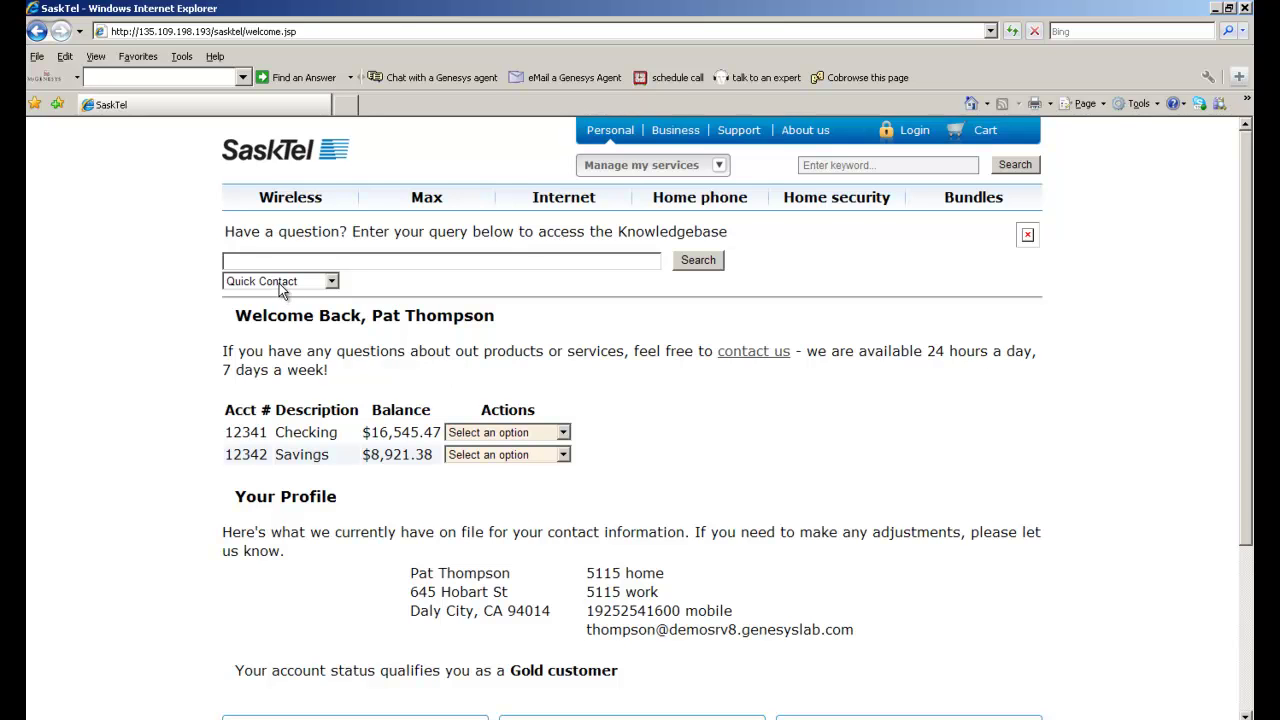
# Step: Request a callback through the Quick Contact 'Call me' option
pyautogui.click(279, 283)
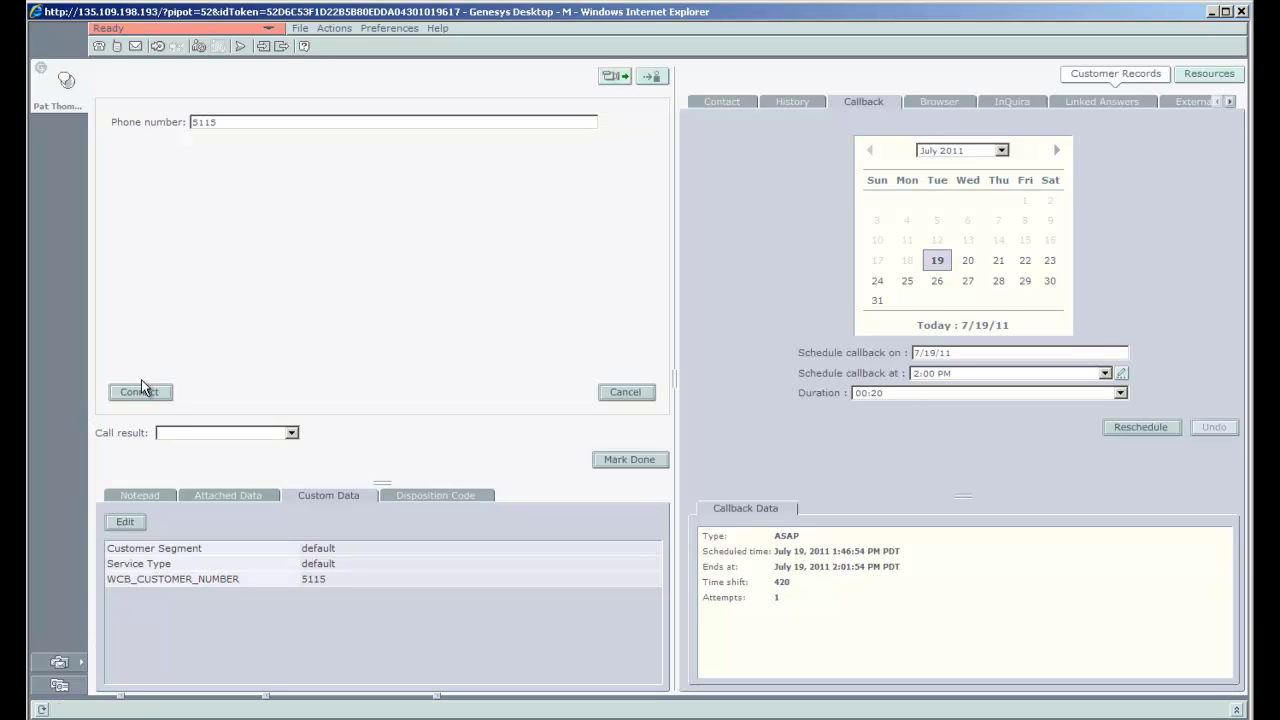
# Step: Connect the scheduled callback to dial the customer
pyautogui.click(141, 392)
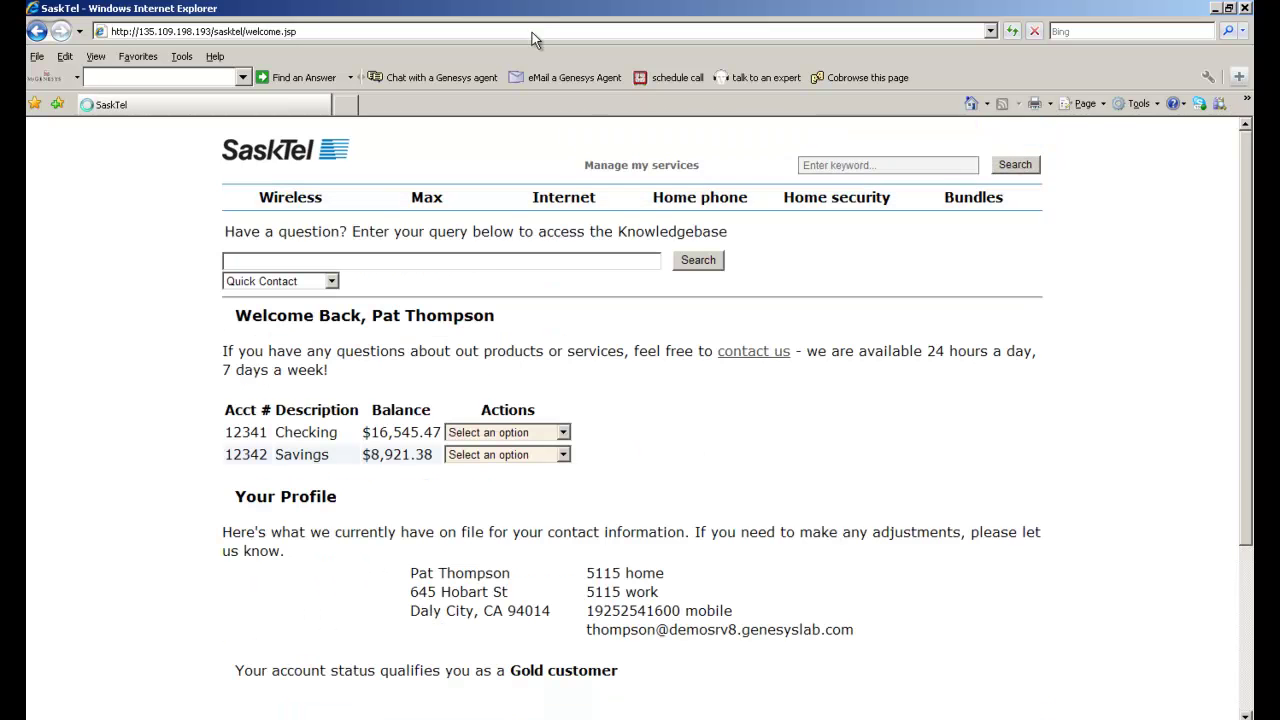
# Step: Search the knowledgebase about checking accounts, read the minimum-amount answer, then go to Chat with an Agent
pyautogui.click(296, 259)
pyautogui.write('question about')
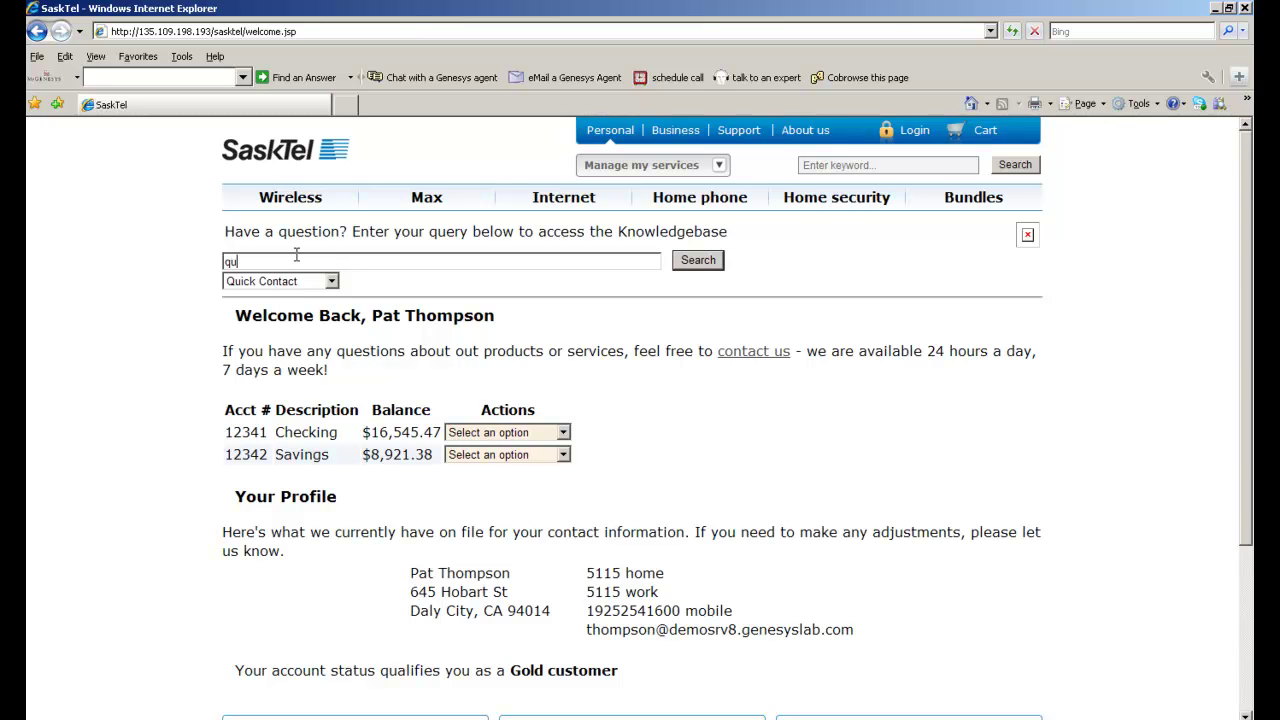
pyautogui.write(' checking account')
pyautogui.click(696, 268)
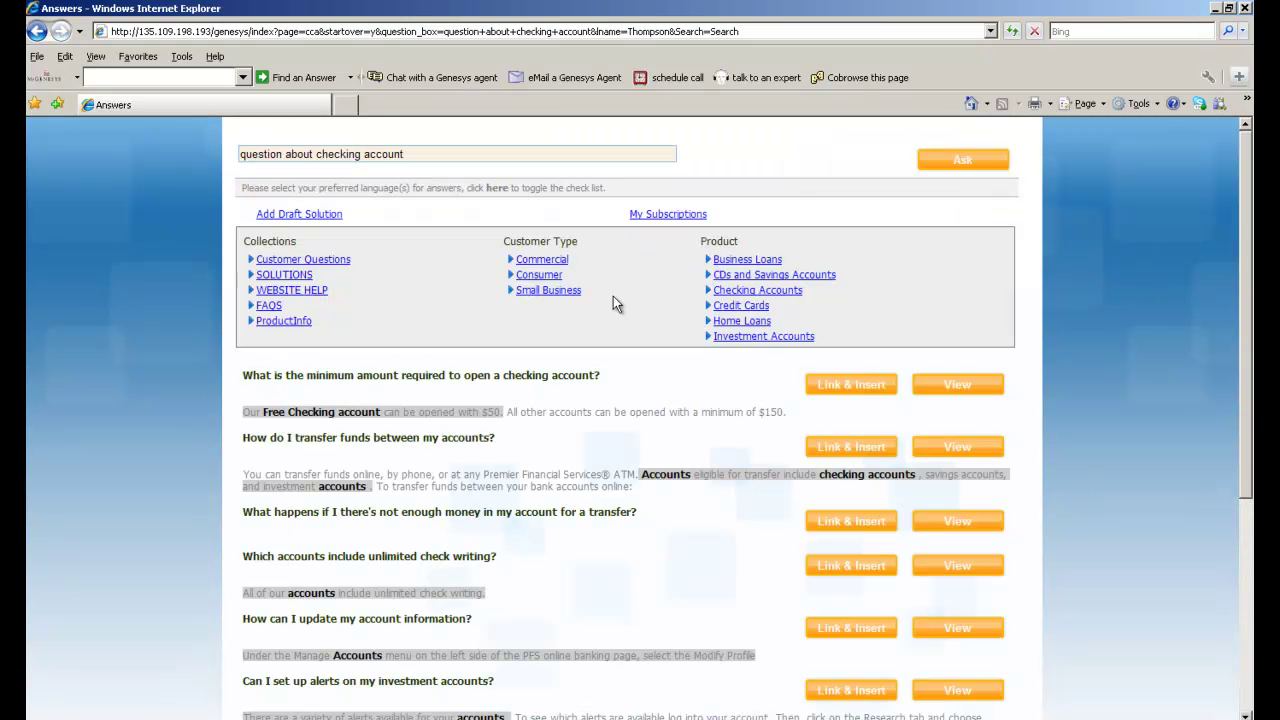
pyautogui.click(420, 366)
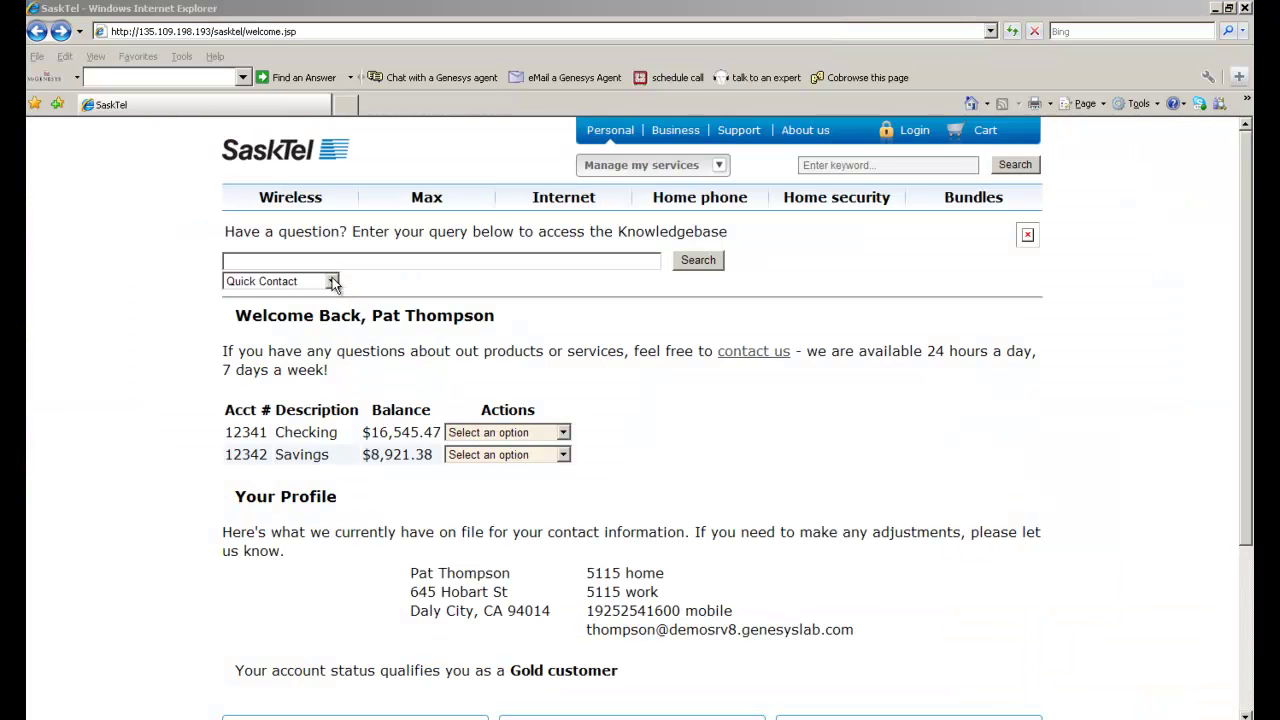
pyautogui.click(331, 278)
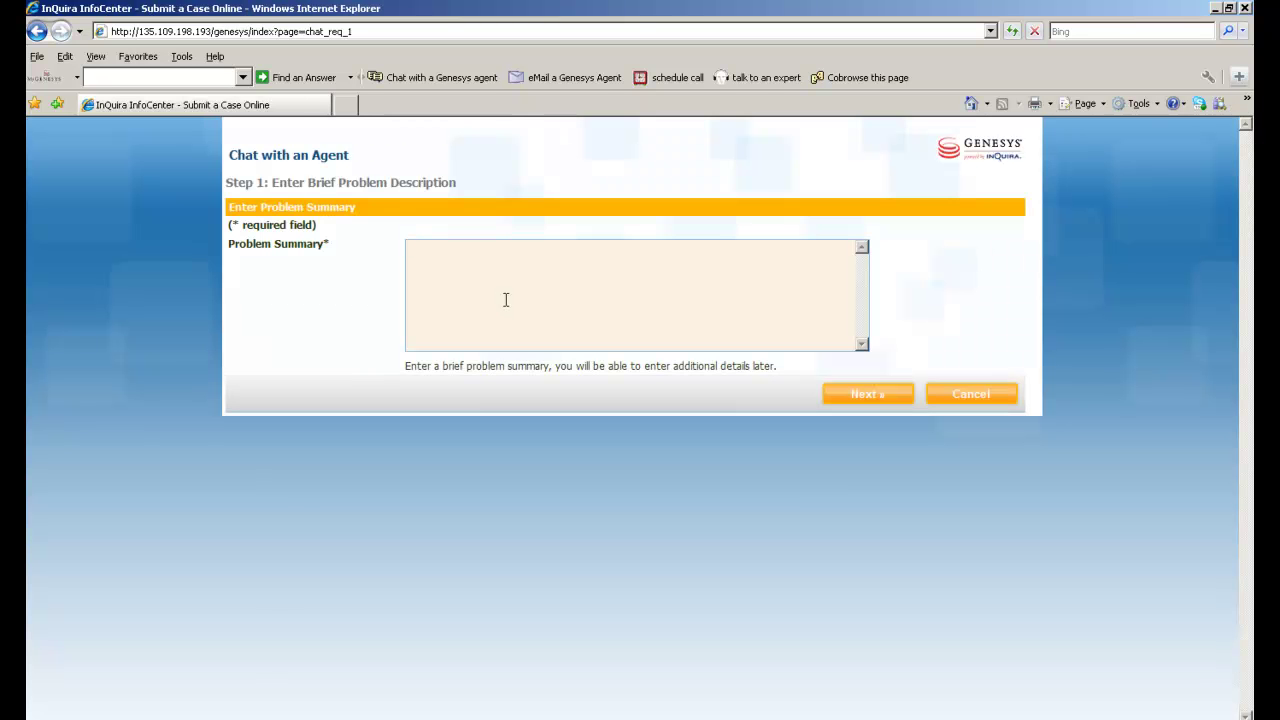
# Step: Submit a chat request summarised 'problem with my network', declining suggested answers, then switch to Genesys Desktop
pyautogui.write('problem with my network')
pyautogui.click(843, 386)
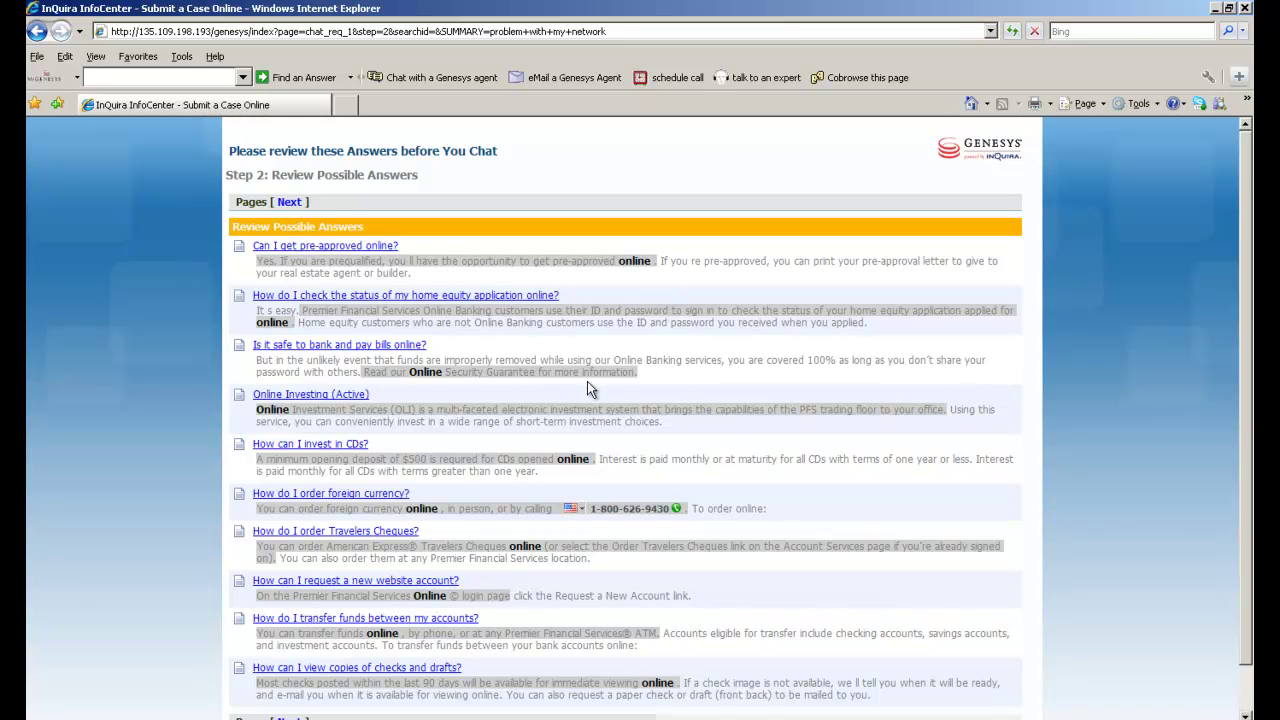
pyautogui.scroll(-2, 588, 388)
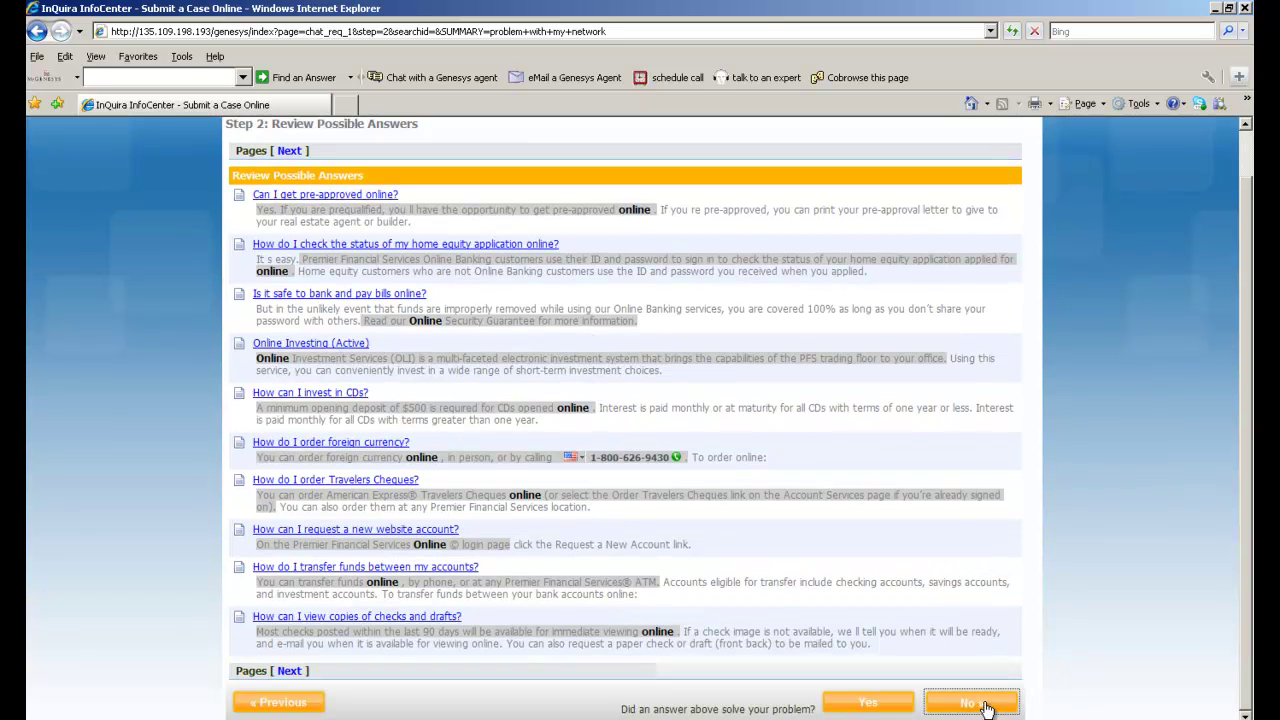
pyautogui.click(965, 702)
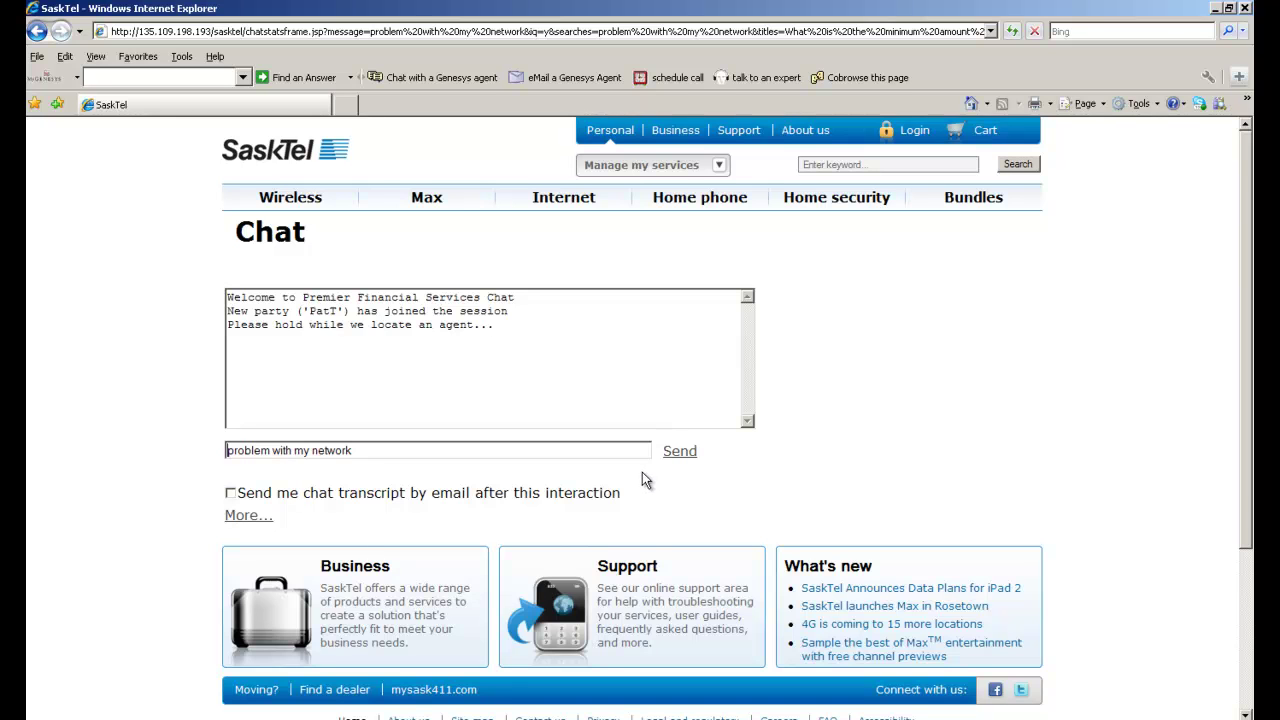
pyautogui.hotkey('alt', 'Tab')
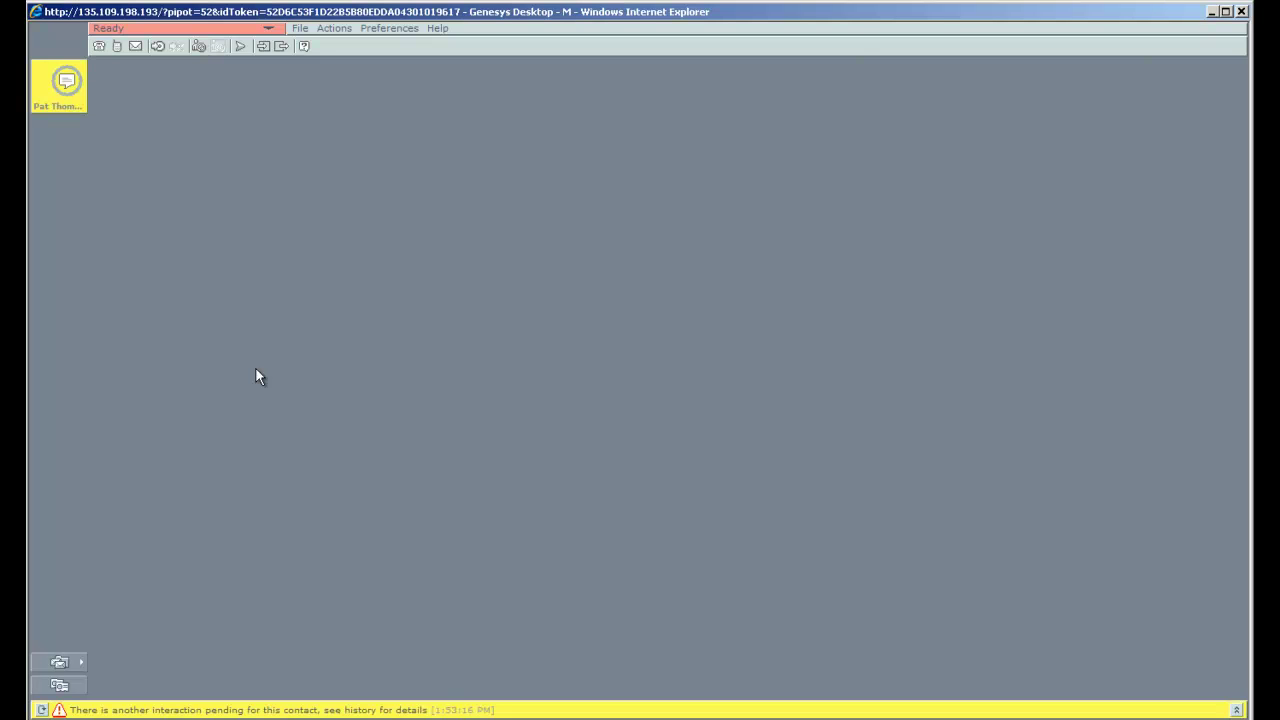
# Step: Accept the chat, greet the customer by name, and select their network problem text for InQuira
pyautogui.click(79, 96)
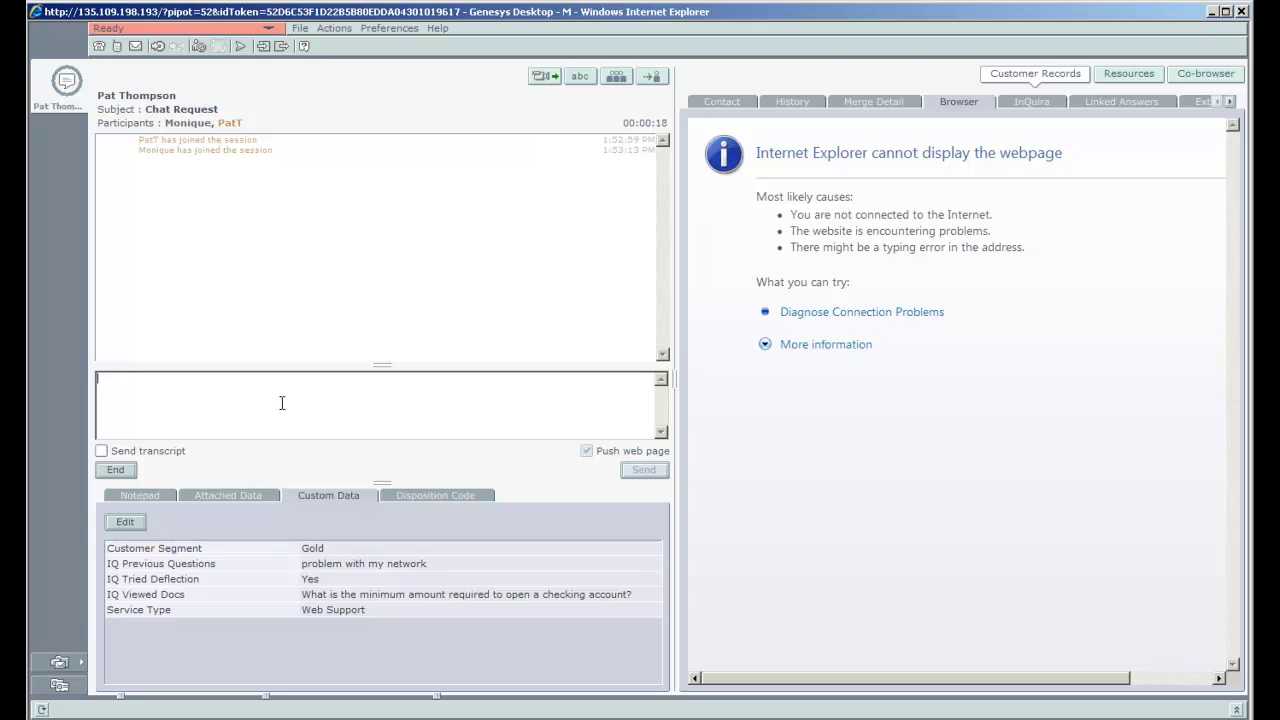
pyautogui.write('hi Pat!')
pyautogui.click(640, 470)
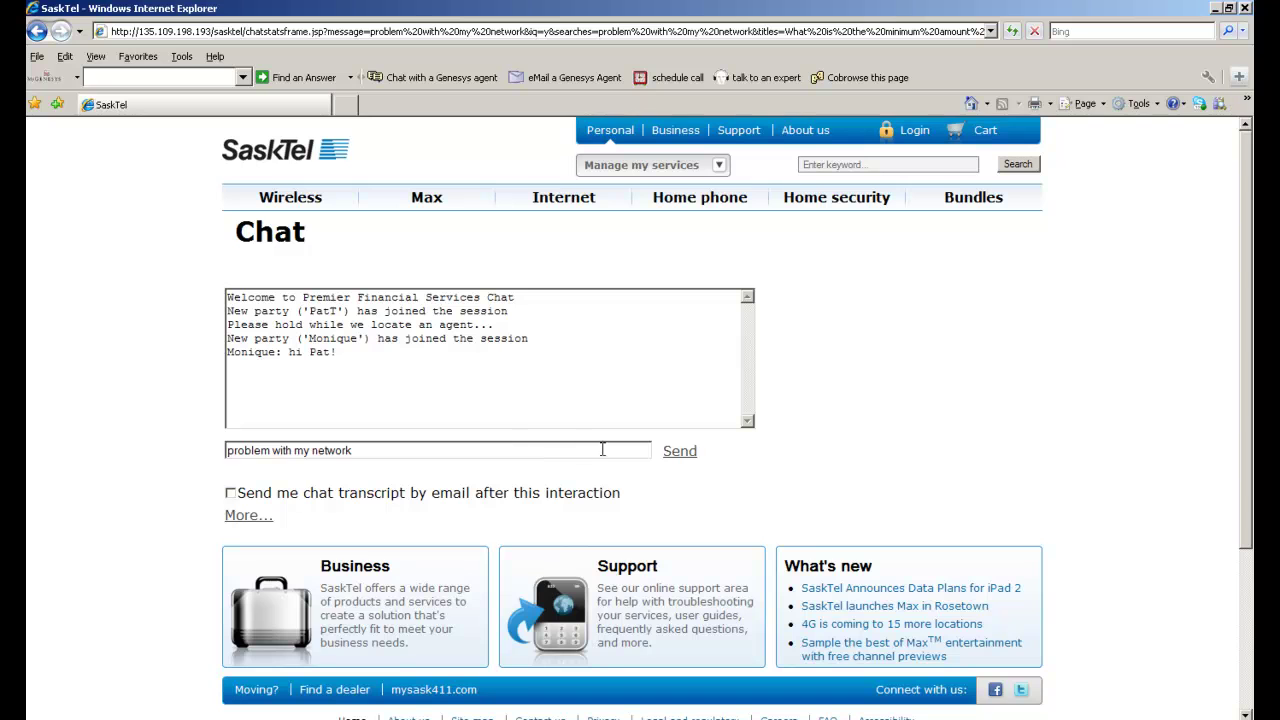
pyautogui.click(682, 456)
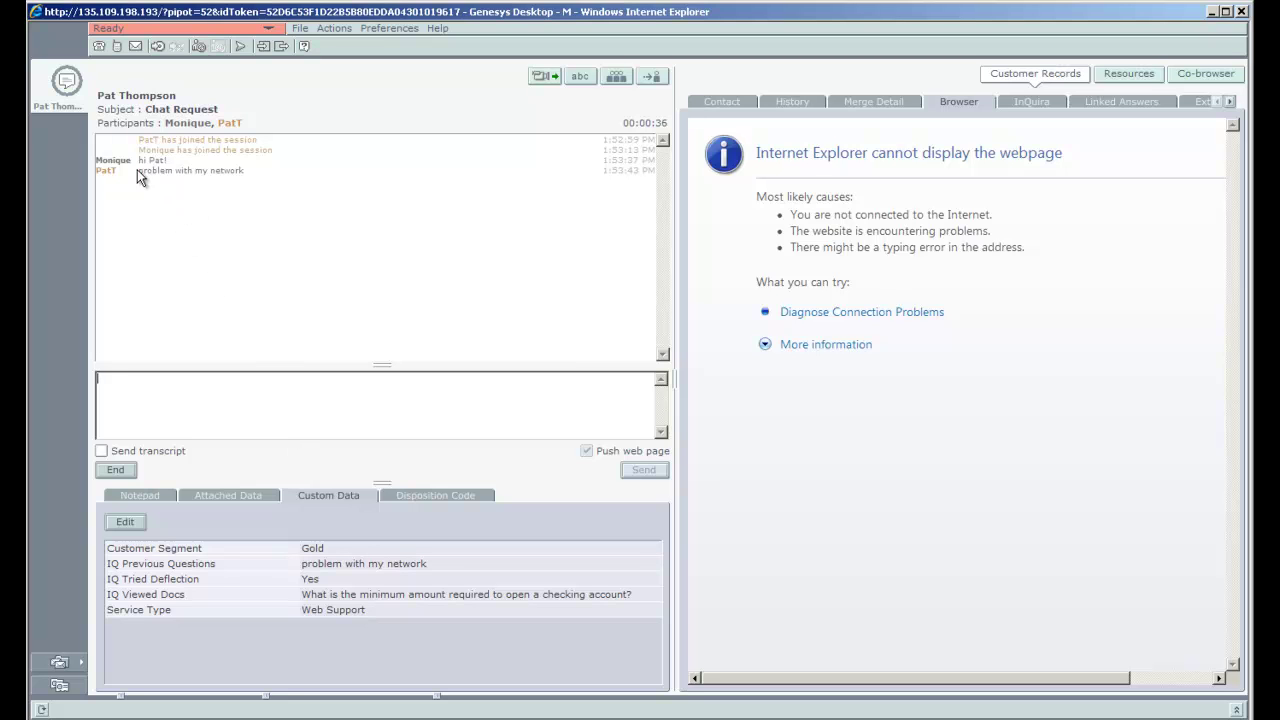
pyautogui.moveTo(137, 169); pyautogui.dragTo(229, 170)
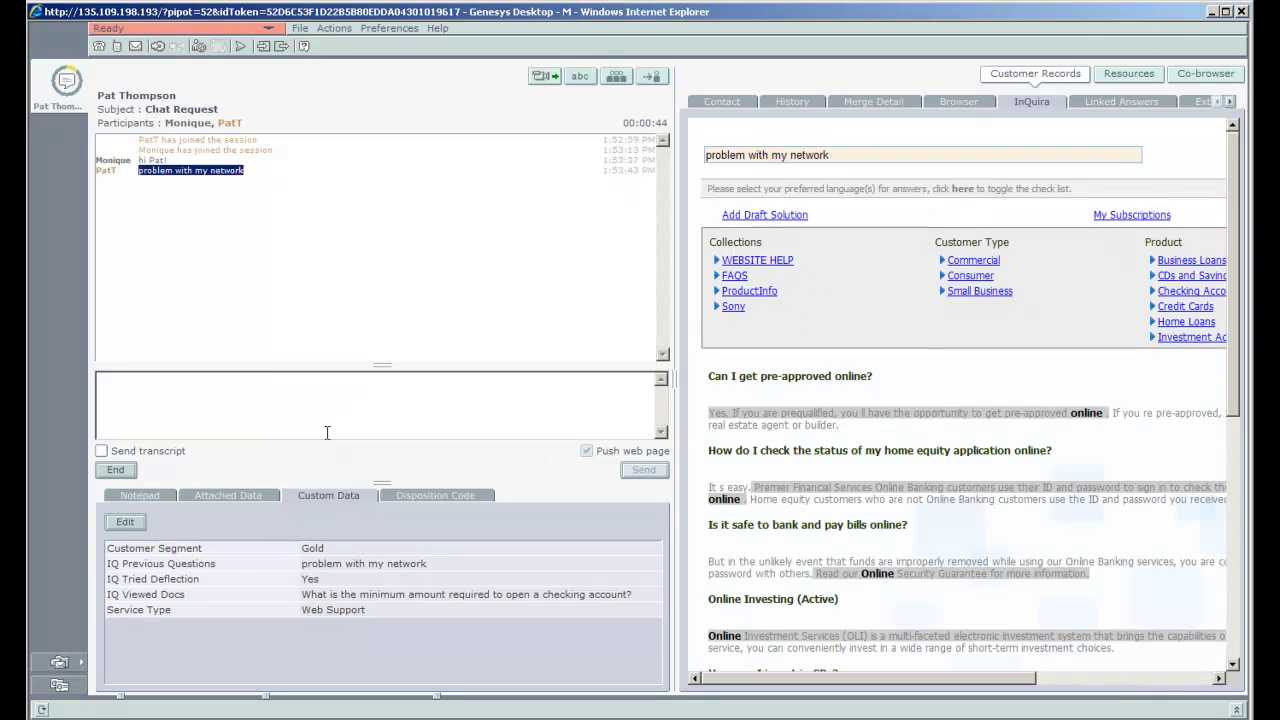
pyautogui.click(320, 424)
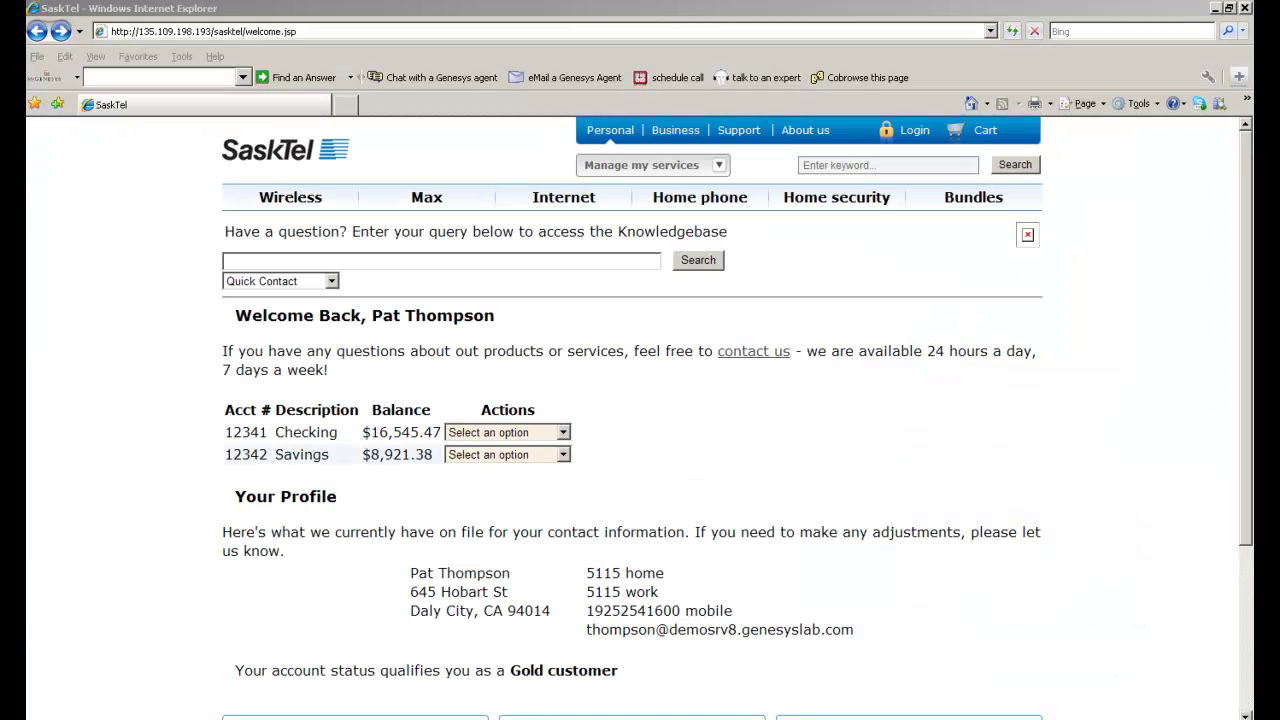
# Step: Choose the email contact option and submit the summary 'having a network problem'
pyautogui.click(331, 281)
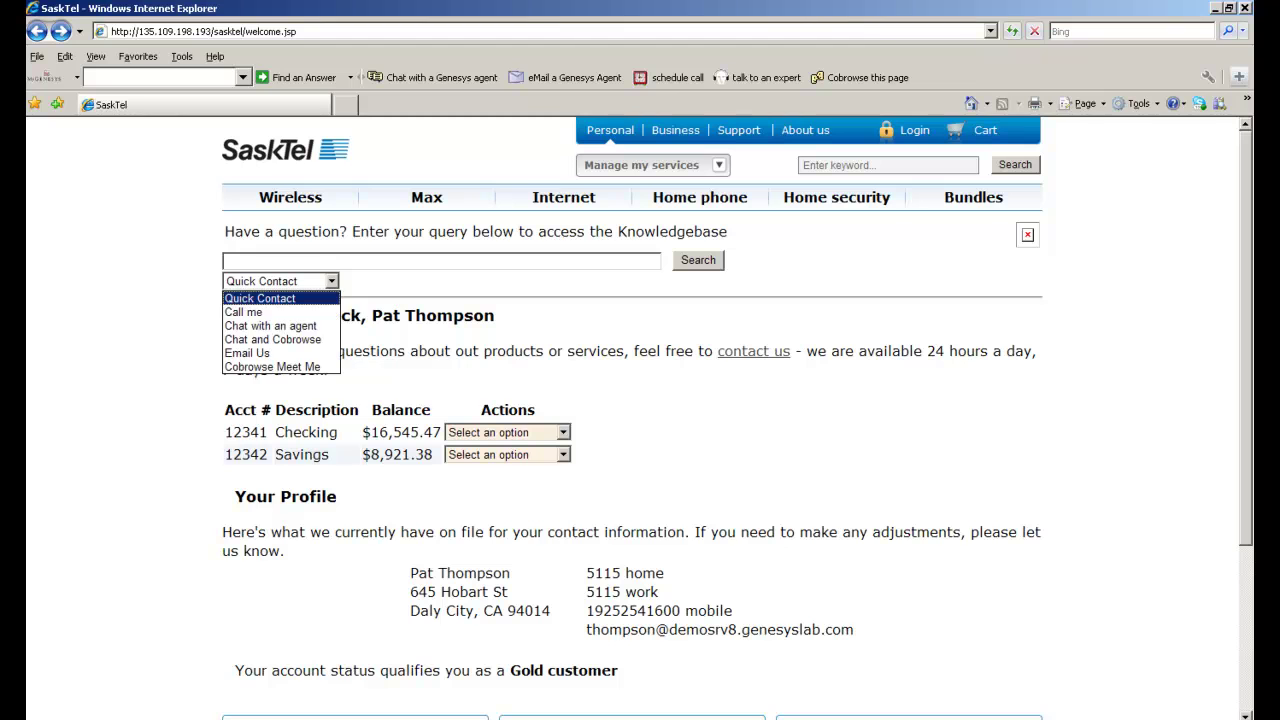
pyautogui.press('Down')
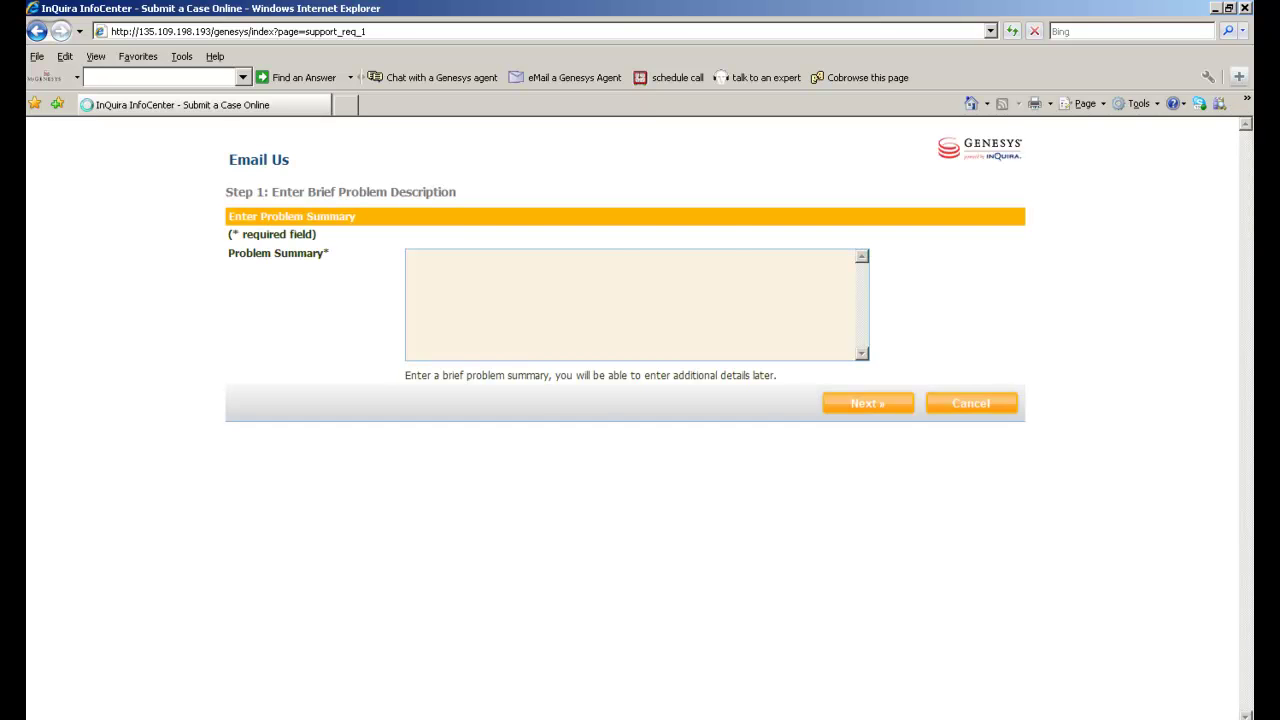
pyautogui.write('having a ne')
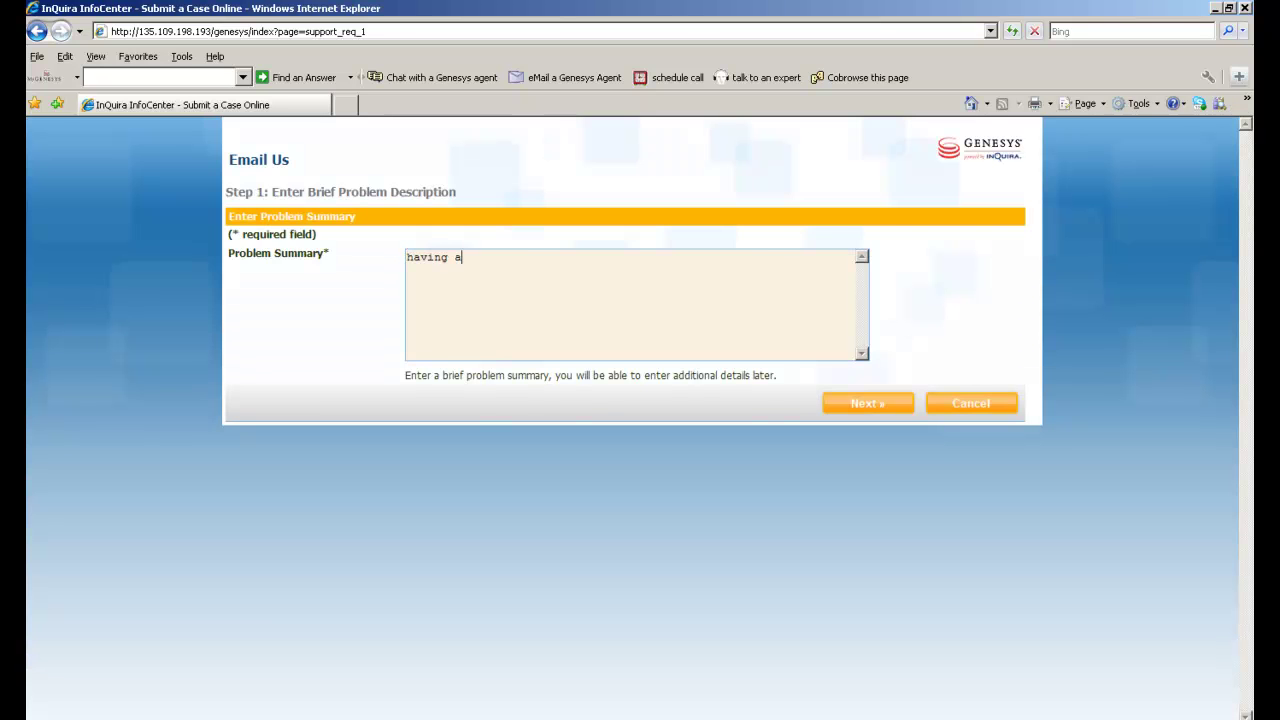
pyautogui.write('twork problem')
pyautogui.press('Tab')
pyautogui.press('Return')
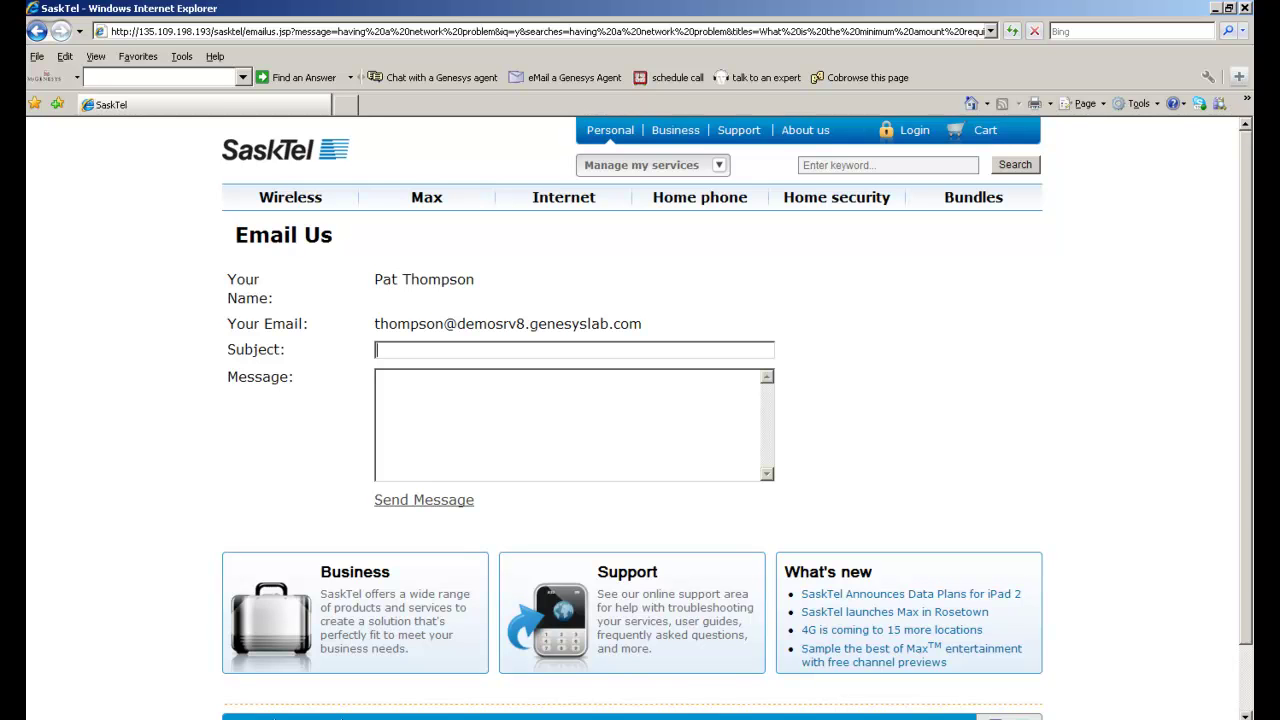
# Step: Send the Email Us form with subject 'having a network problem' and message 'please help!'
pyautogui.write('having a network problem')
pyautogui.click(377, 377)
pyautogui.write('please he')
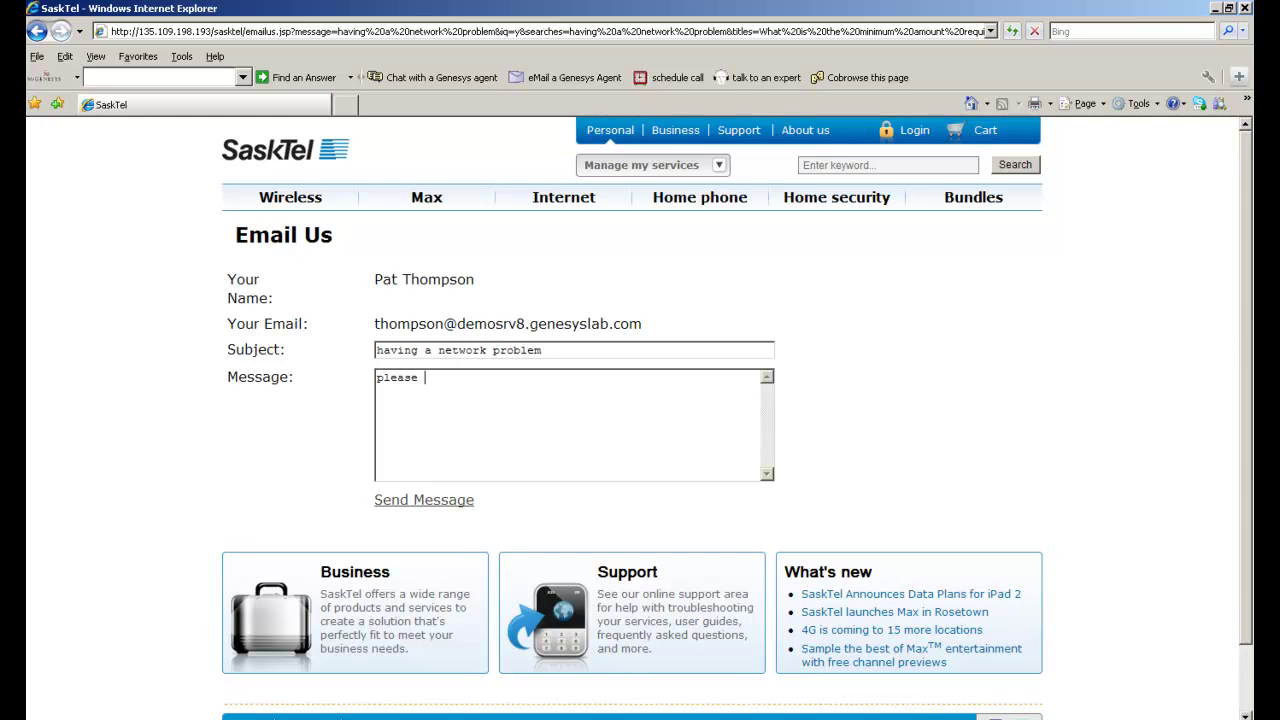
pyautogui.write('lp!')
pyautogui.click(424, 500)
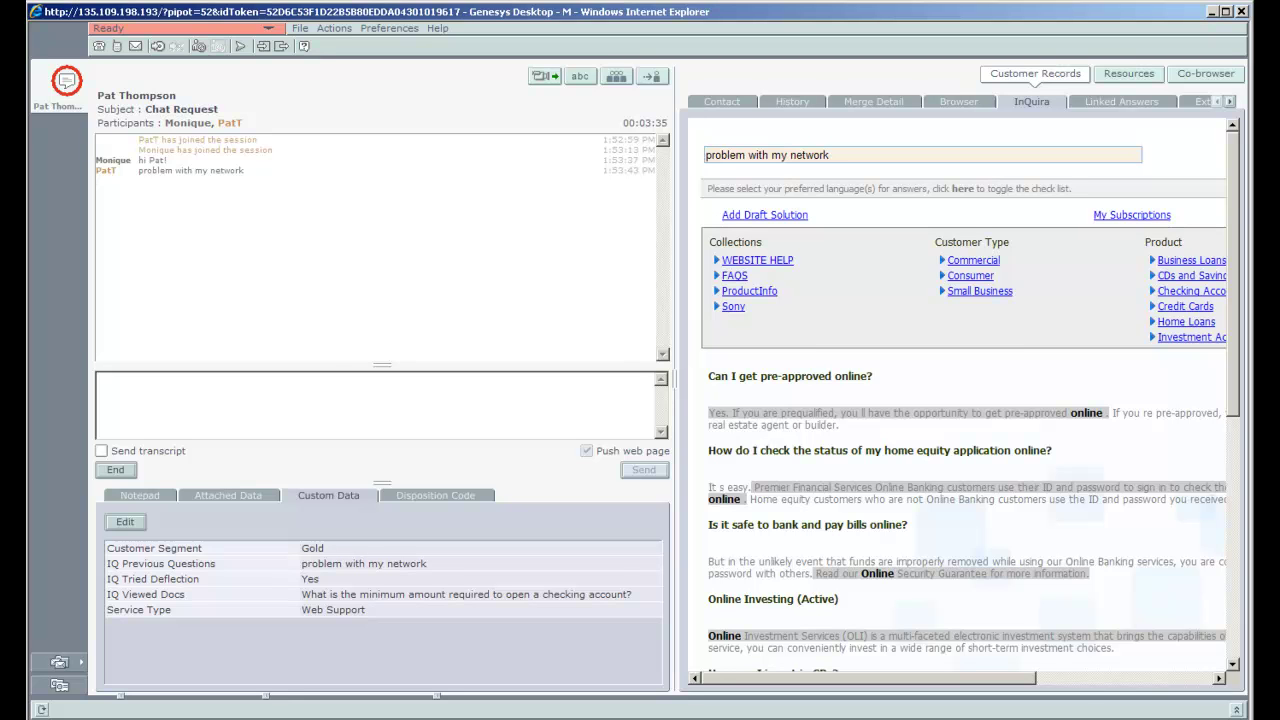
# Step: End the chat, send its transcript, and confirm marking the interaction done
pyautogui.click(110, 468)
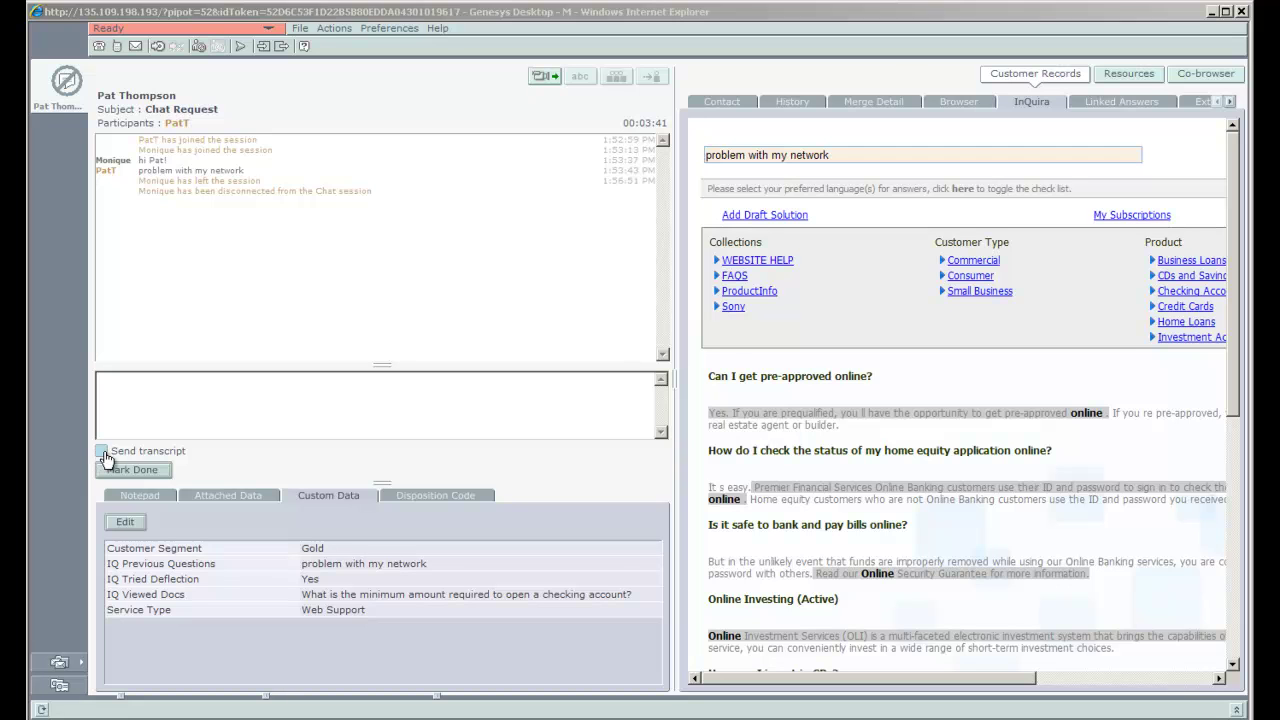
pyautogui.click(102, 452)
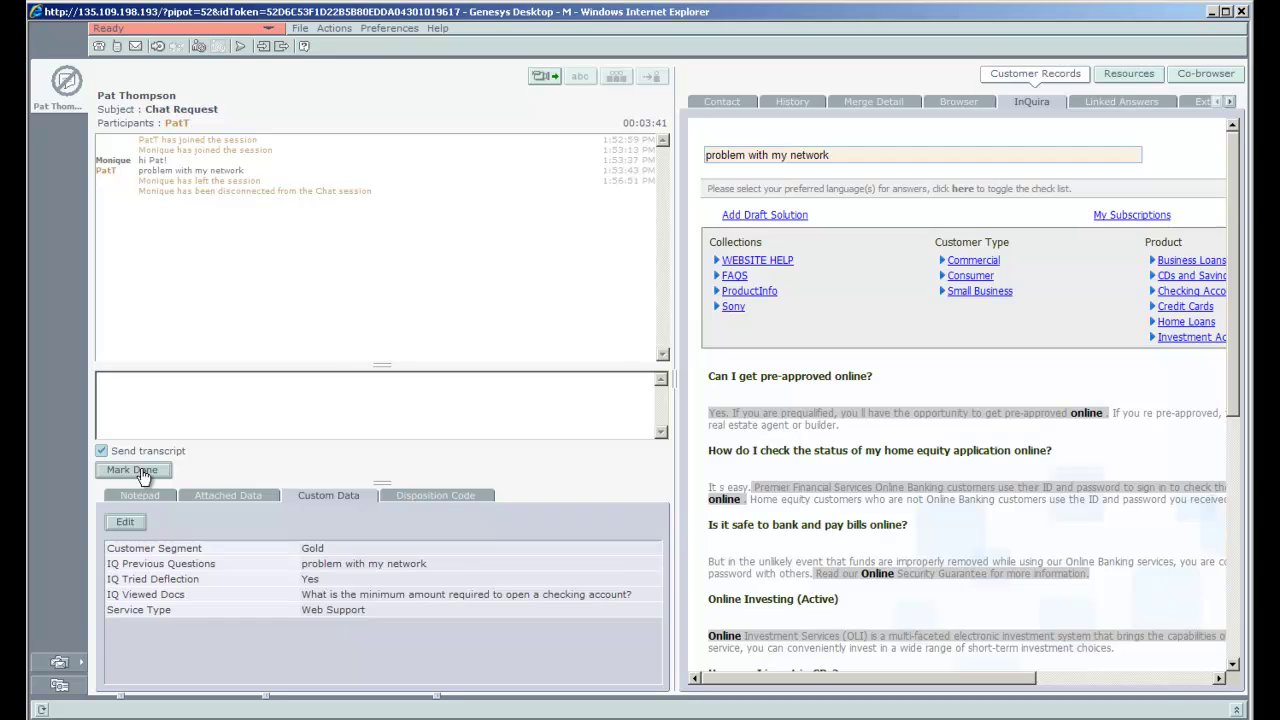
pyautogui.click(140, 470)
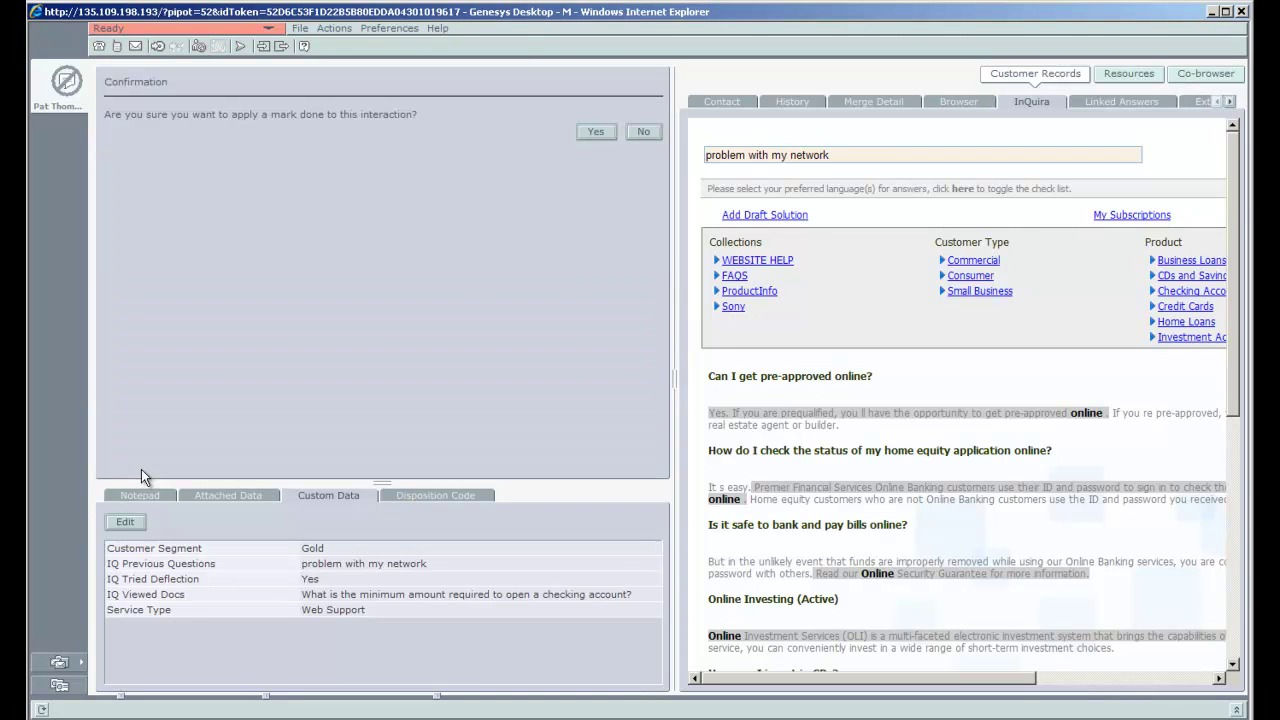
pyautogui.click(596, 133)
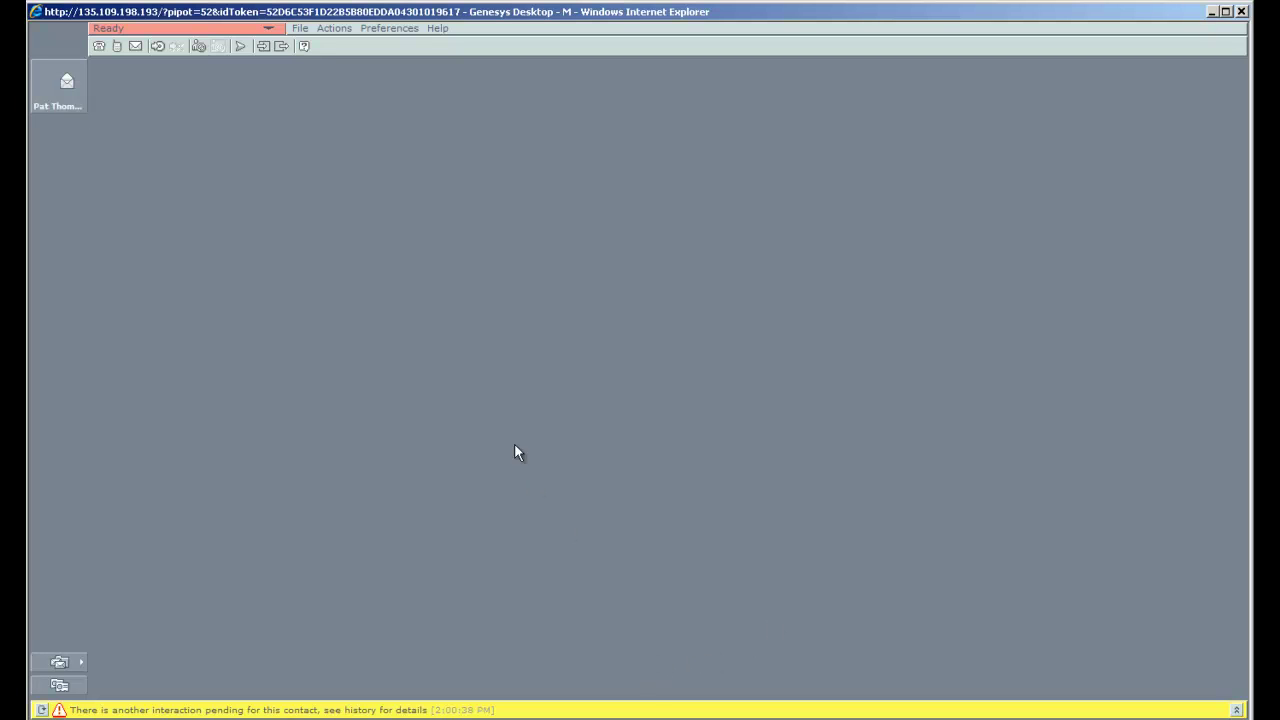
# Step: Open the customer's waiting email and reply with 'Ok, I sure will'
pyautogui.click(70, 100)
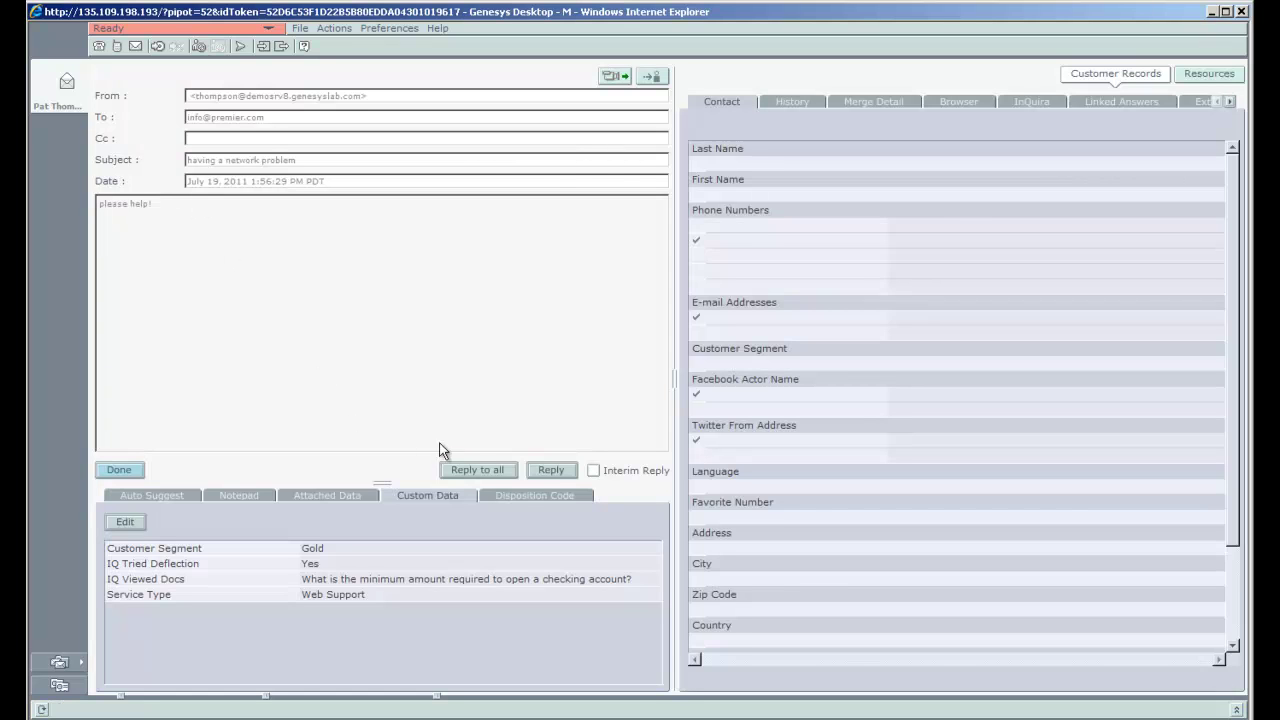
pyautogui.click(550, 471)
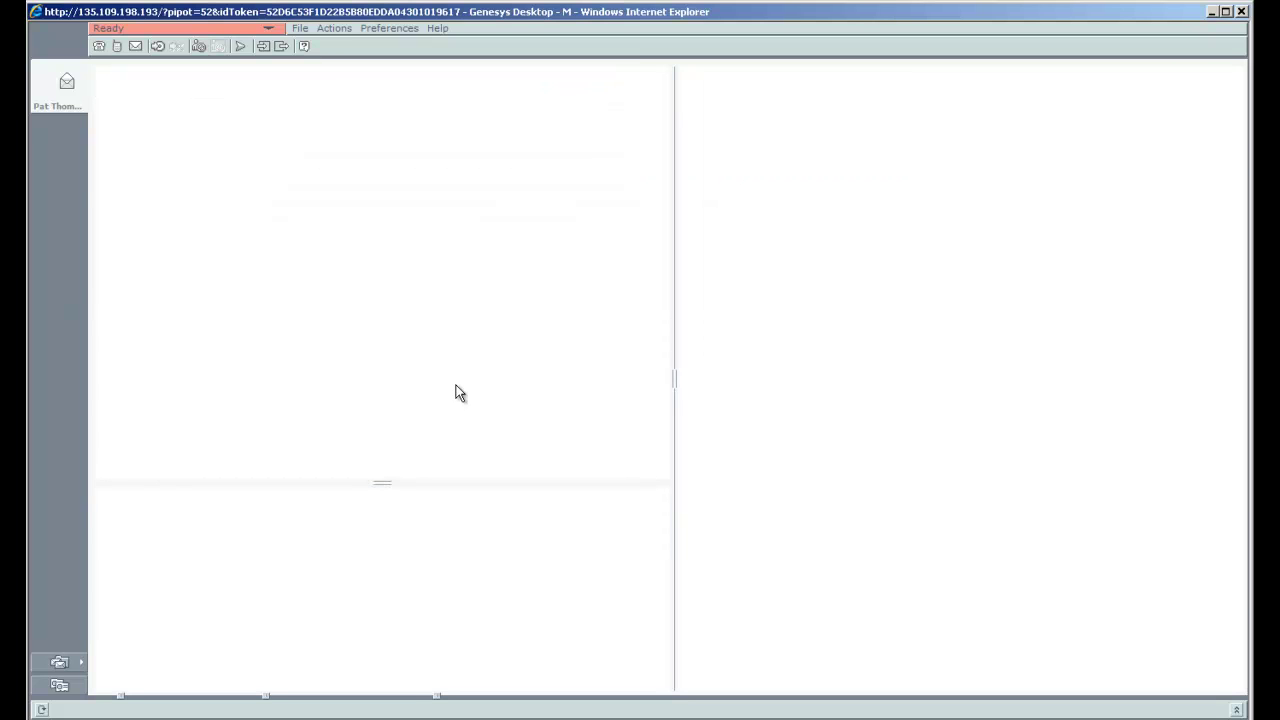
pyautogui.write('k, I s')
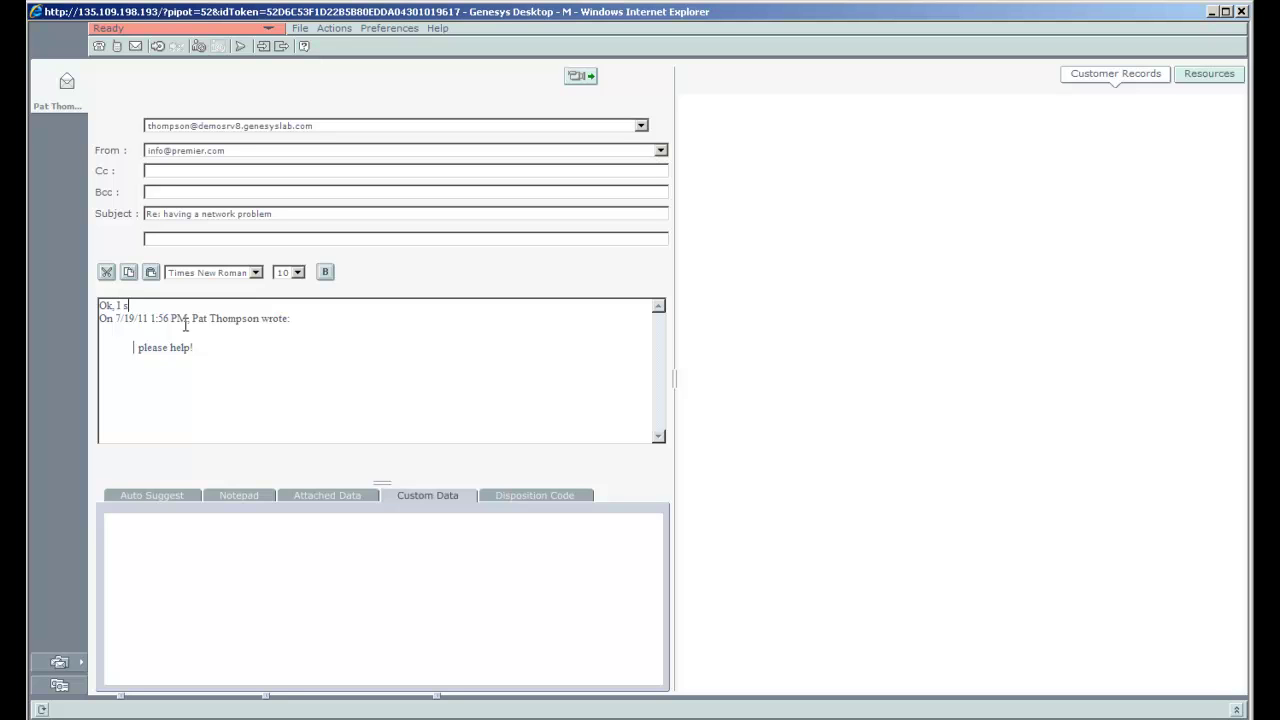
pyautogui.write('ure will')
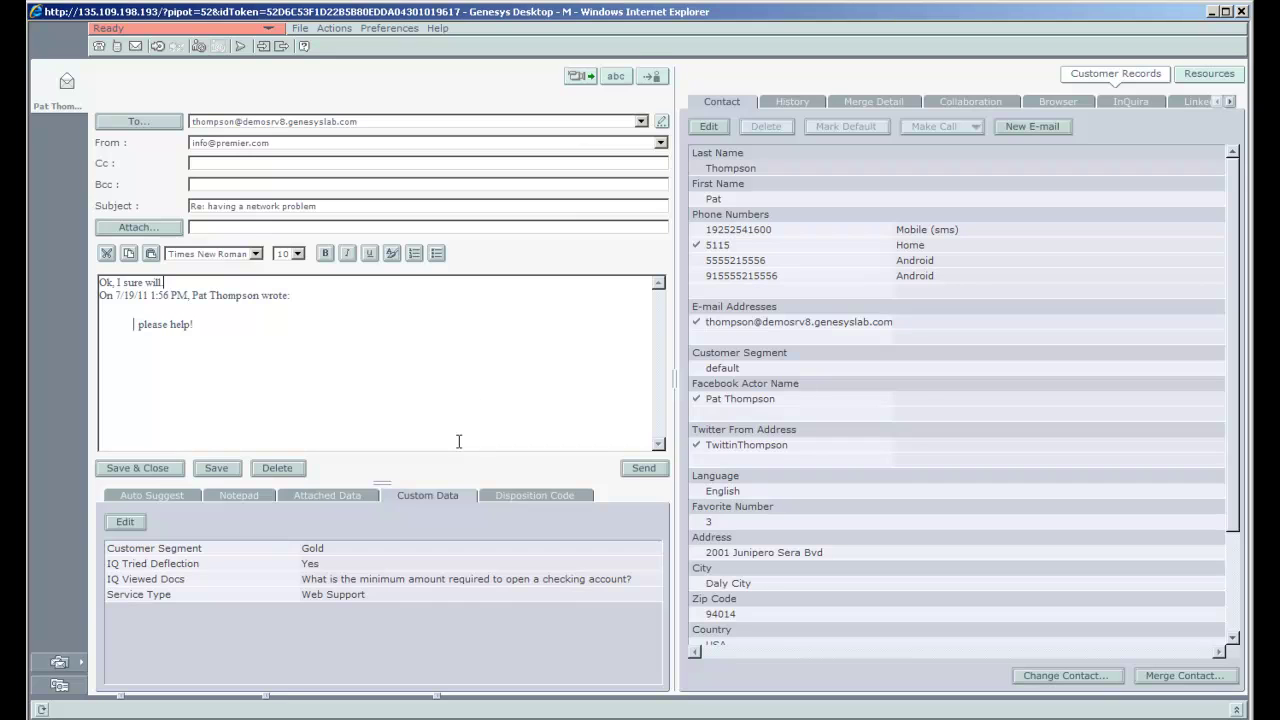
# Step: Review the customer's past interactions in History, then send the 'Ok, I sure will.' reply email
pyautogui.click(801, 102)
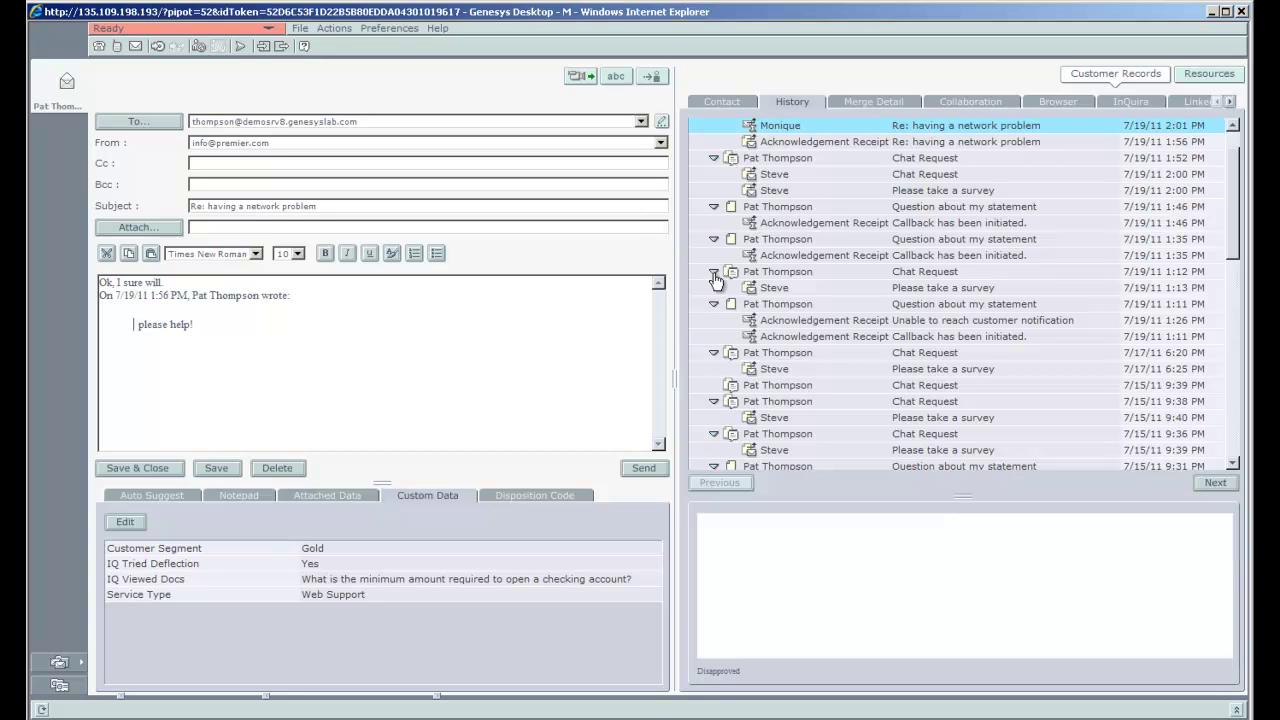
pyautogui.scroll(-8, 714, 279)
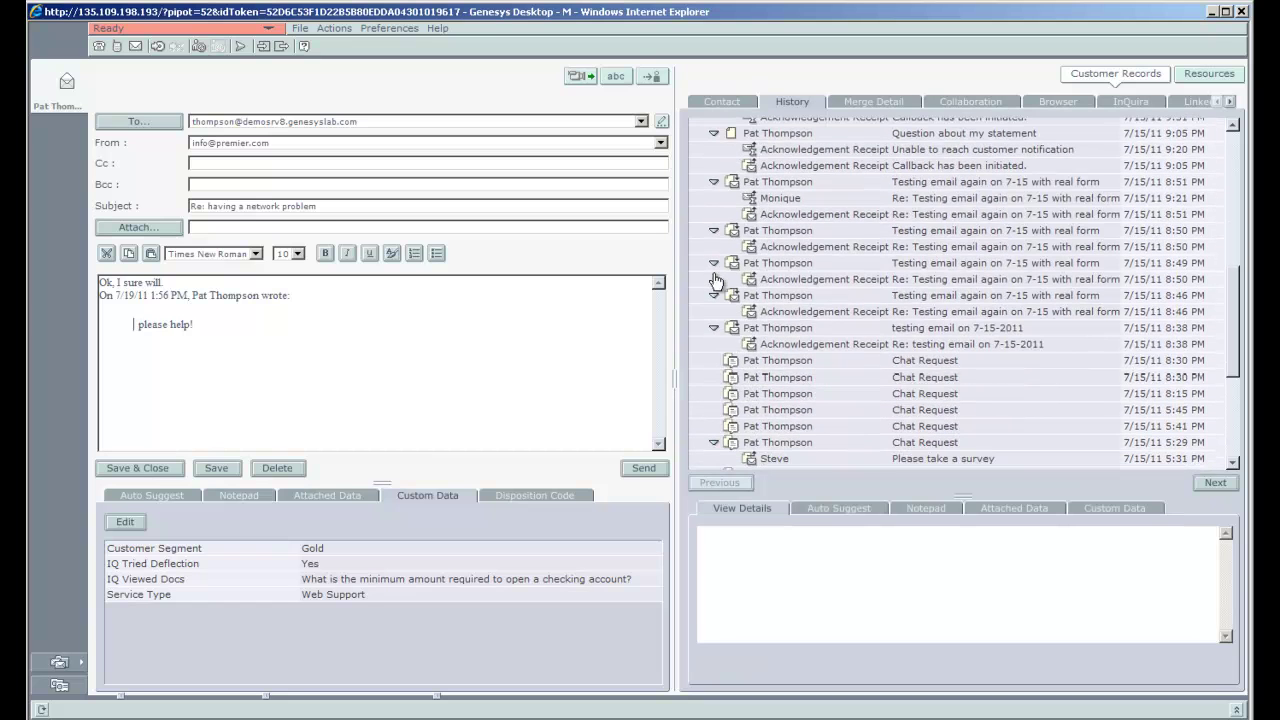
pyautogui.scroll(-5, 714, 281)
pyautogui.scroll(8, 714, 281)
pyautogui.scroll(7, 714, 280)
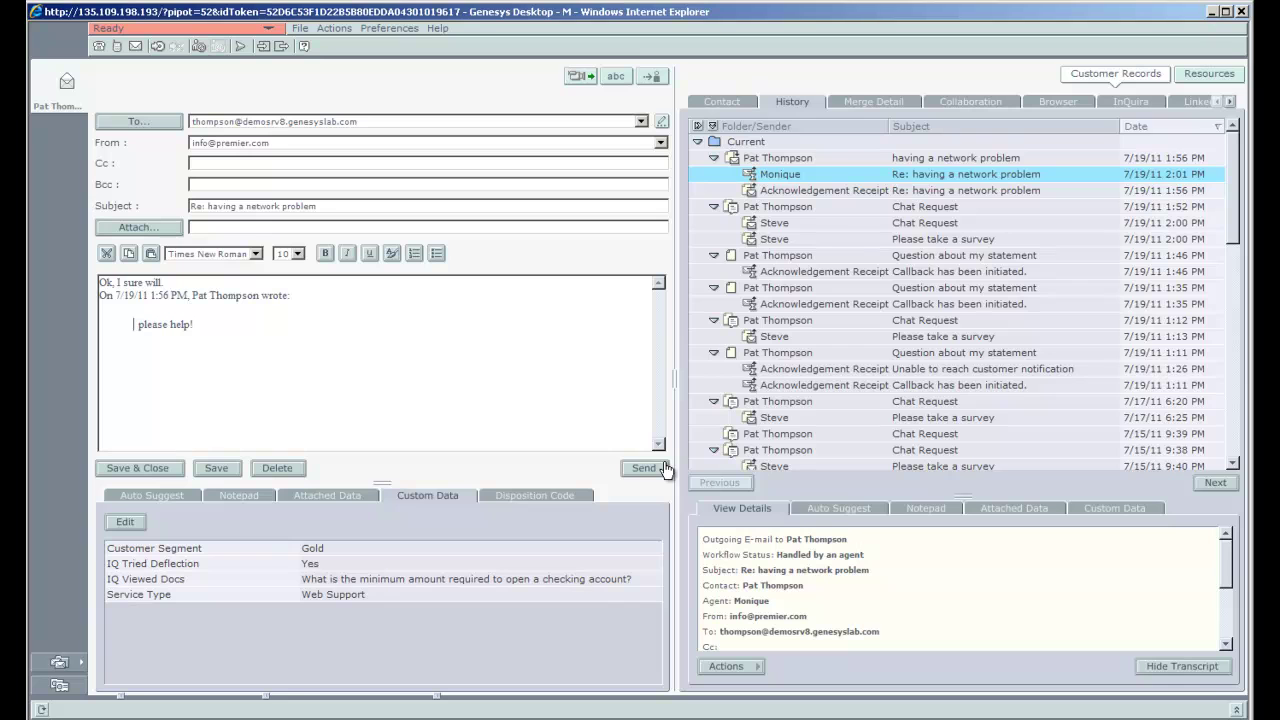
pyautogui.click(658, 471)
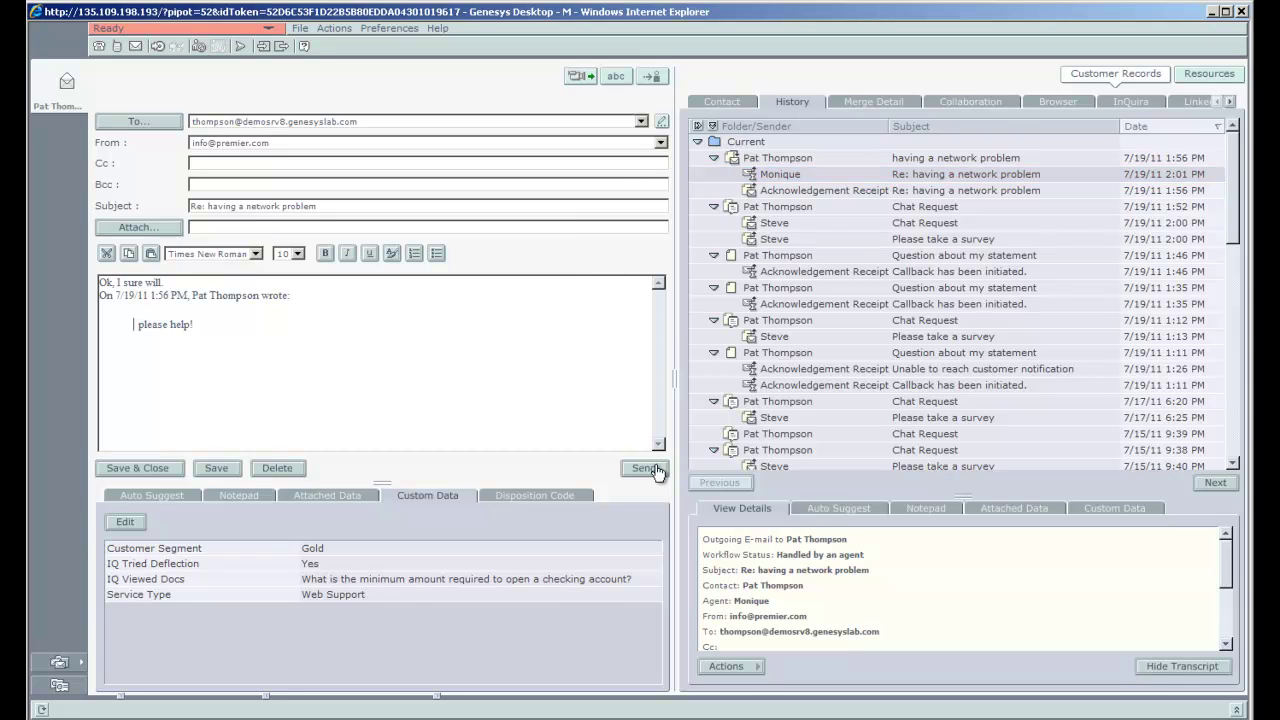